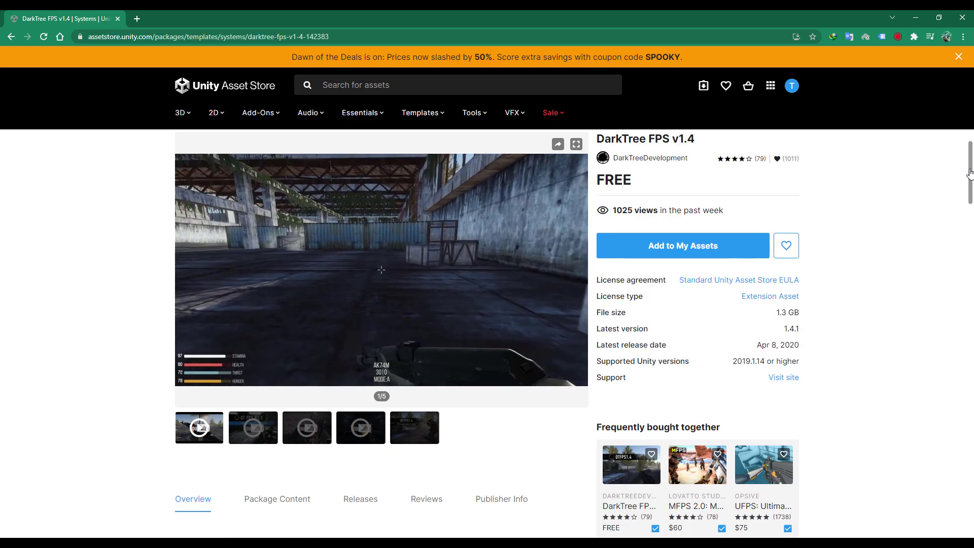
pyautogui.moveTo(970, 172); pyautogui.dragTo(972, 277)
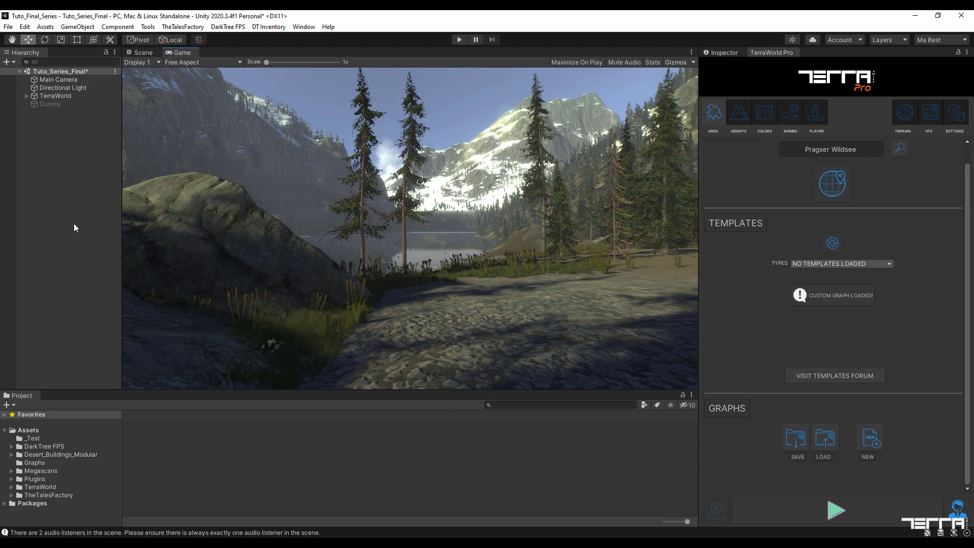
# Place GamePrefab from the DarkTree FPS Prefabs folder into the scene and align it with the current scene view
pyautogui.click(21, 447)
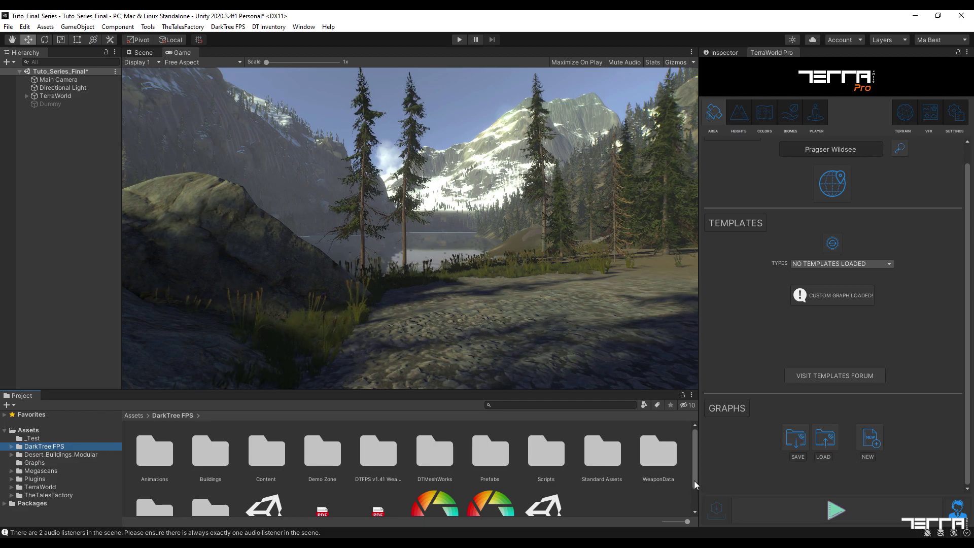
pyautogui.moveTo(695, 481)
pyautogui.mouseDown()
pyautogui.moveTo(697, 501)
pyautogui.moveTo(694, 484)
pyautogui.mouseUp()
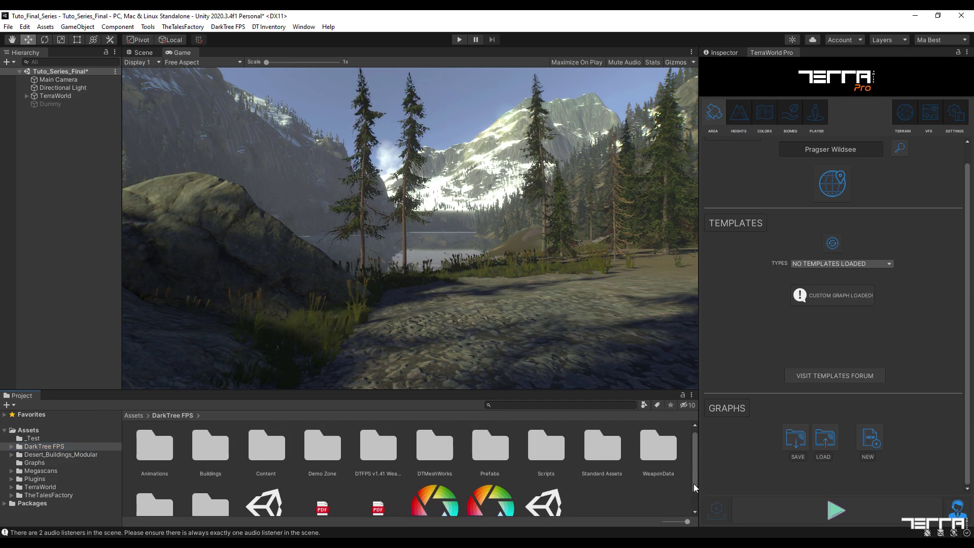
pyautogui.doubleClick(492, 453)
pyautogui.click(483, 456)
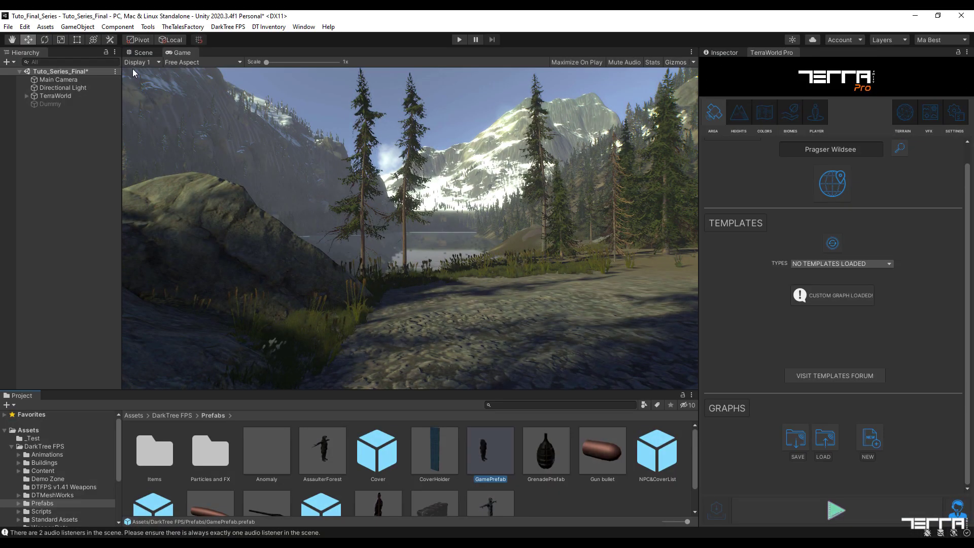
pyautogui.click(141, 53)
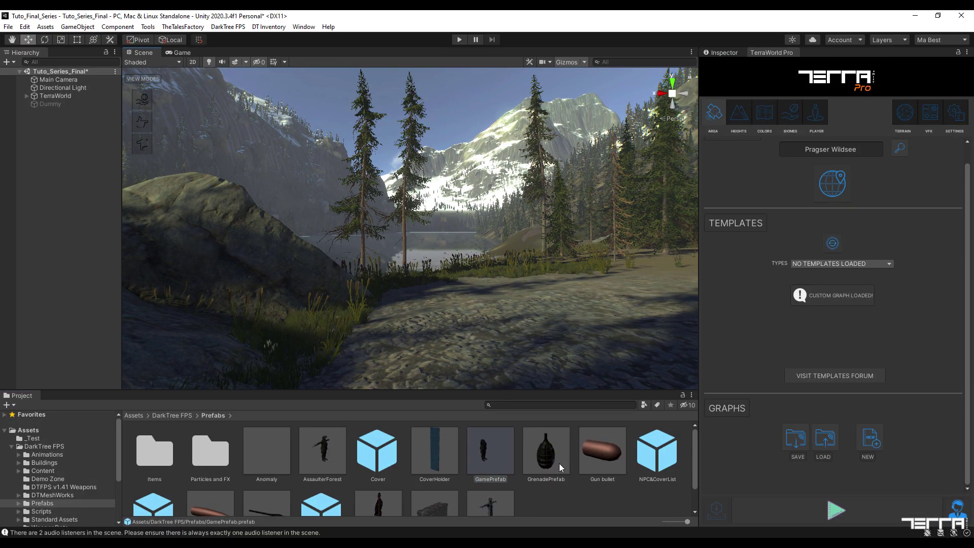
pyautogui.moveTo(485, 450); pyautogui.dragTo(505, 294)
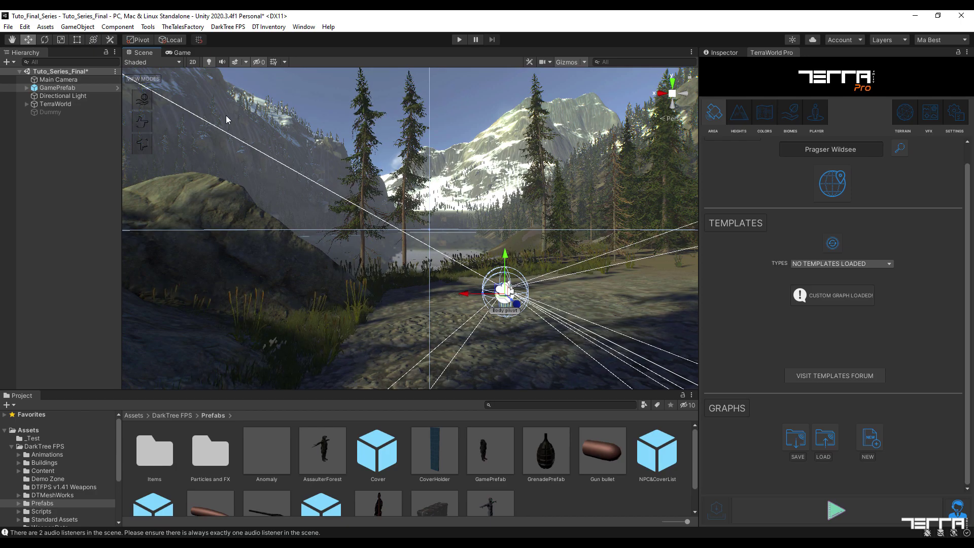
pyautogui.click(78, 27)
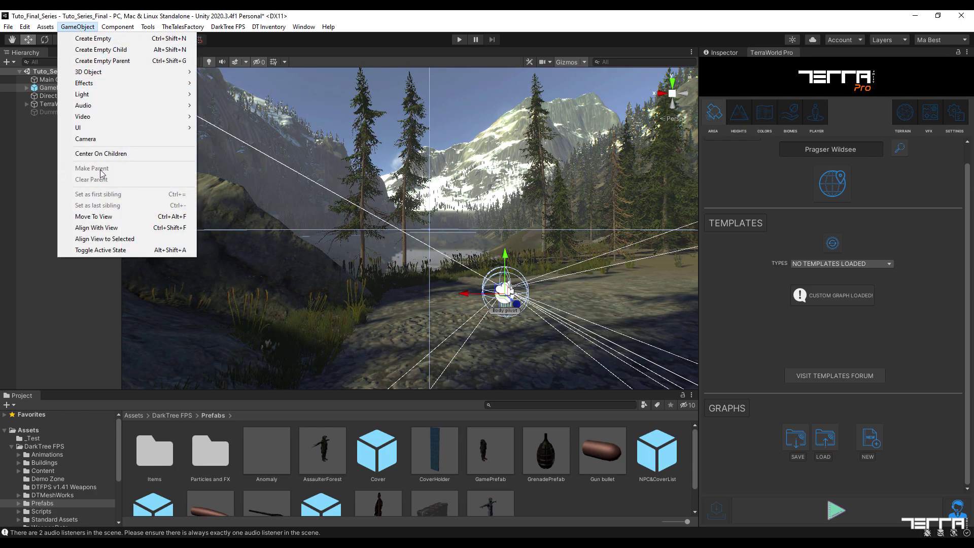
pyautogui.click(96, 228)
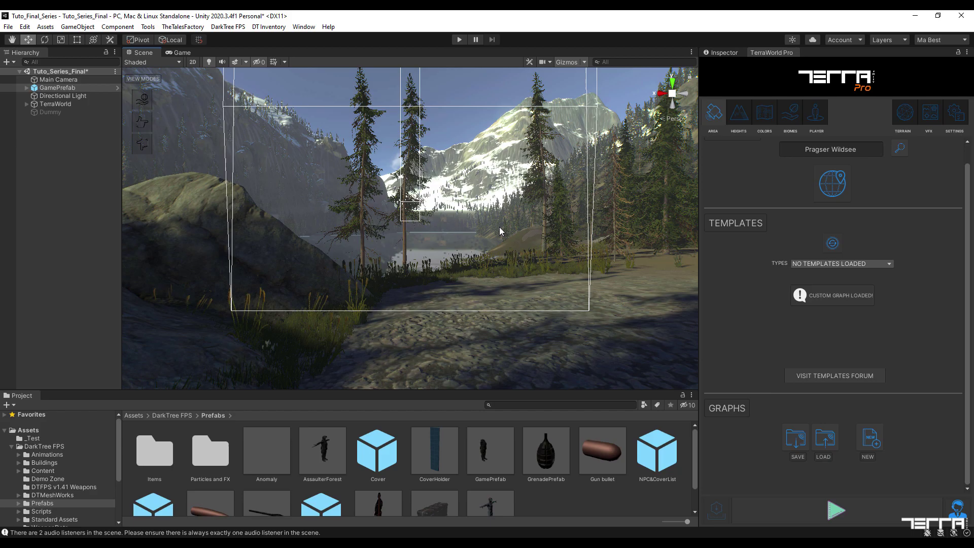
# Lower the GamePrefab player vertically until it stands on the terrain
pyautogui.scroll(-4, 502, 231)
pyautogui.moveTo(541, 258); pyautogui.dragTo(433, 269, button='right')
pyautogui.keyDown('alt'); pyautogui.moveTo(433, 269); pyautogui.dragTo(431, 293); pyautogui.keyUp('alt')
pyautogui.moveTo(431, 292); pyautogui.dragTo(424, 257, button='right')
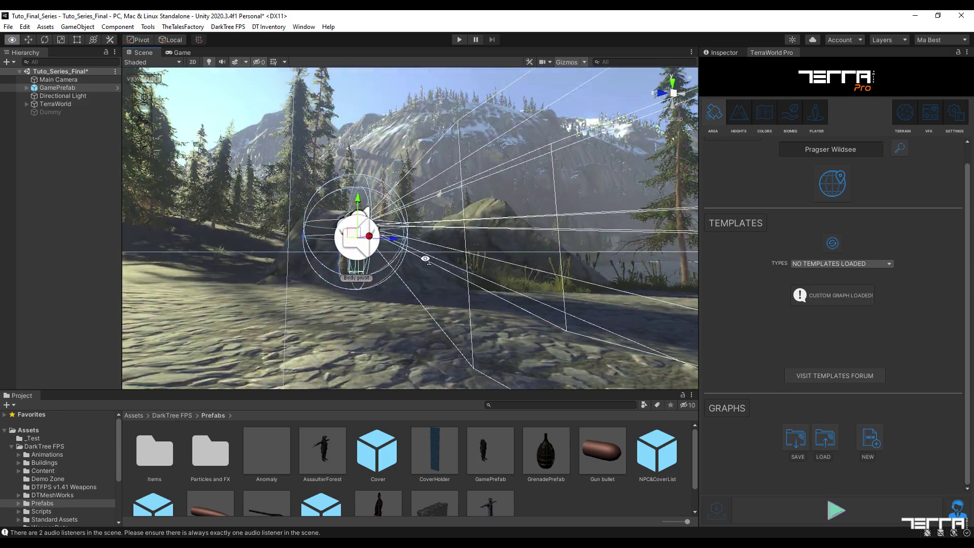
pyautogui.moveTo(362, 197); pyautogui.dragTo(362, 223)
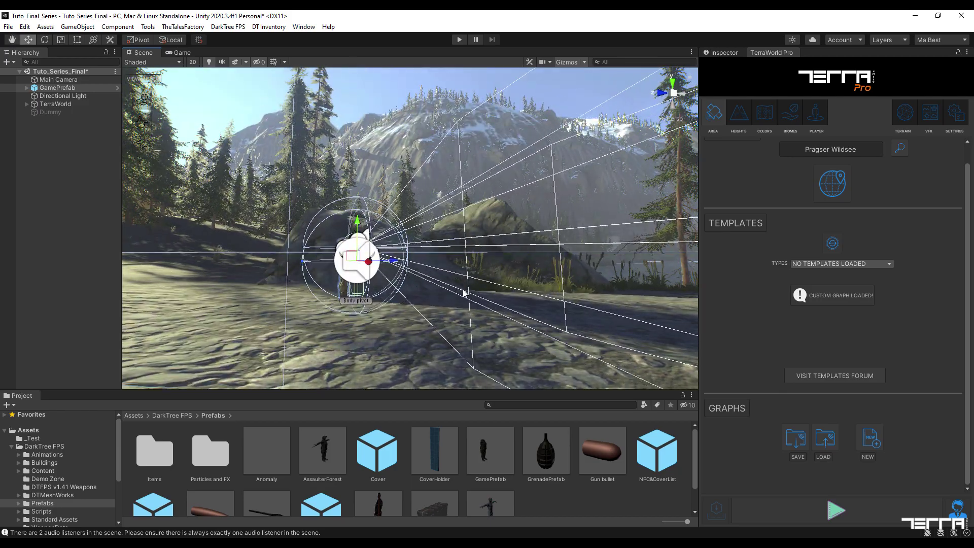
pyautogui.press('w')
pyautogui.moveTo(463, 294); pyautogui.dragTo(500, 318, button='right')
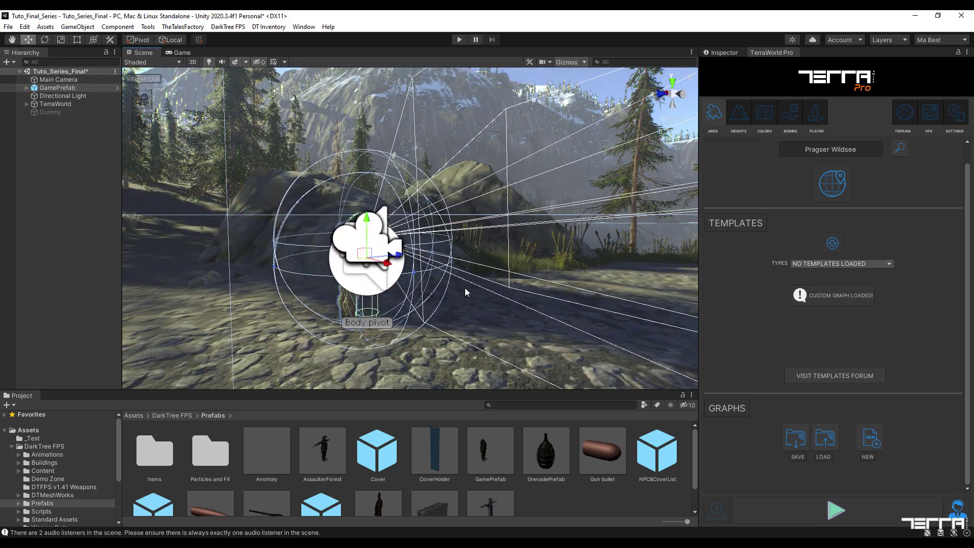
pyautogui.keyDown('alt'); pyautogui.moveTo(376, 229); pyautogui.dragTo(684, 308); pyautogui.keyUp('alt')
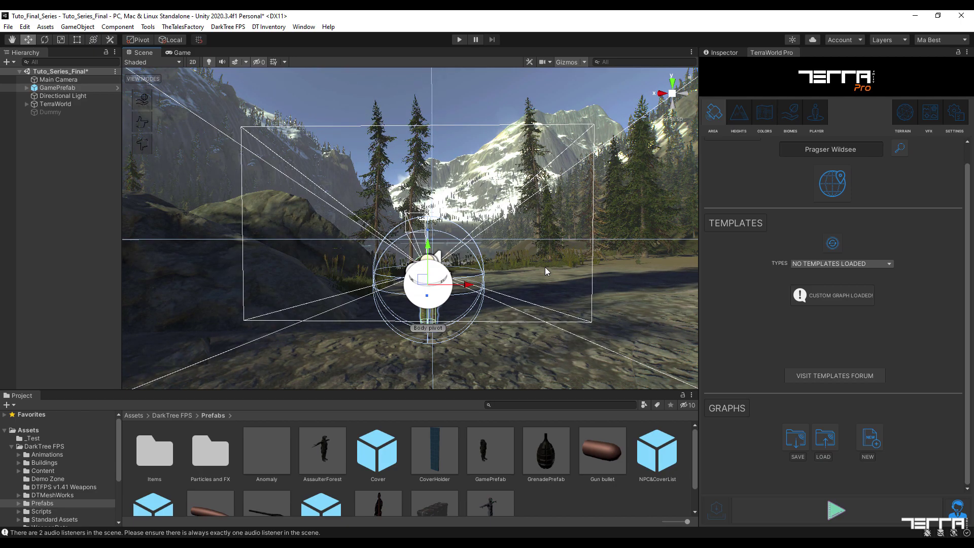
# Play-test the scene with the GamePrefab player, and stop the game
pyautogui.hotkey('ctrl', 'p')
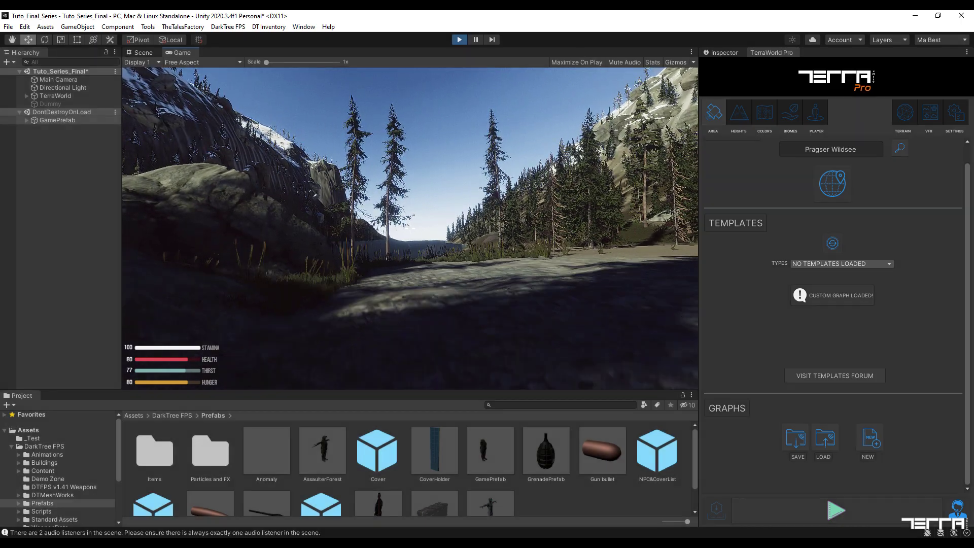
pyautogui.hotkey('ctrl', 'p')
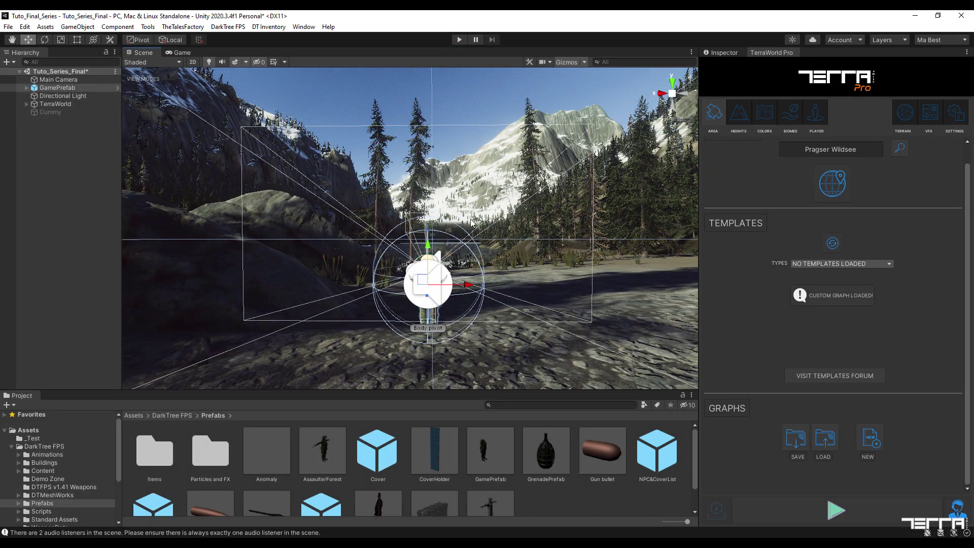
# Delete the scene's original Main Camera object, outside GamePrefab
pyautogui.click(67, 81)
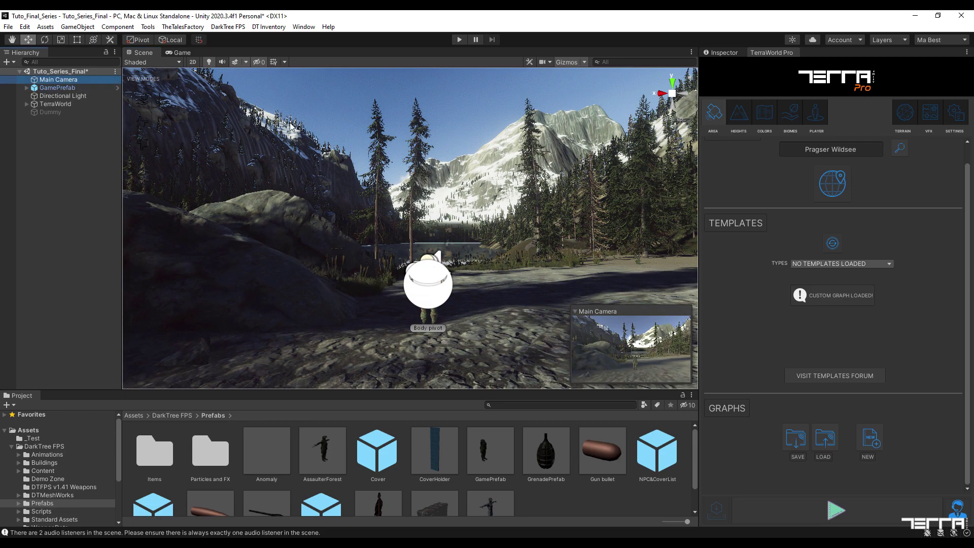
pyautogui.press('Delete')
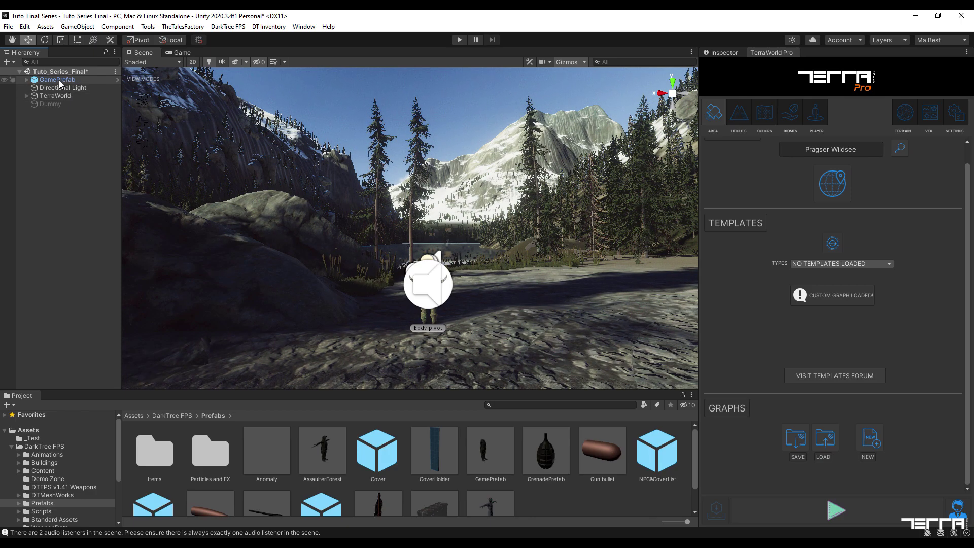
# Select MainCamera - Recoil - HeadBob under GamePrefab's Player, Camera Holder and Lean Controller, and assign it the MainCamera tag
pyautogui.click(59, 81)
pyautogui.click(25, 80)
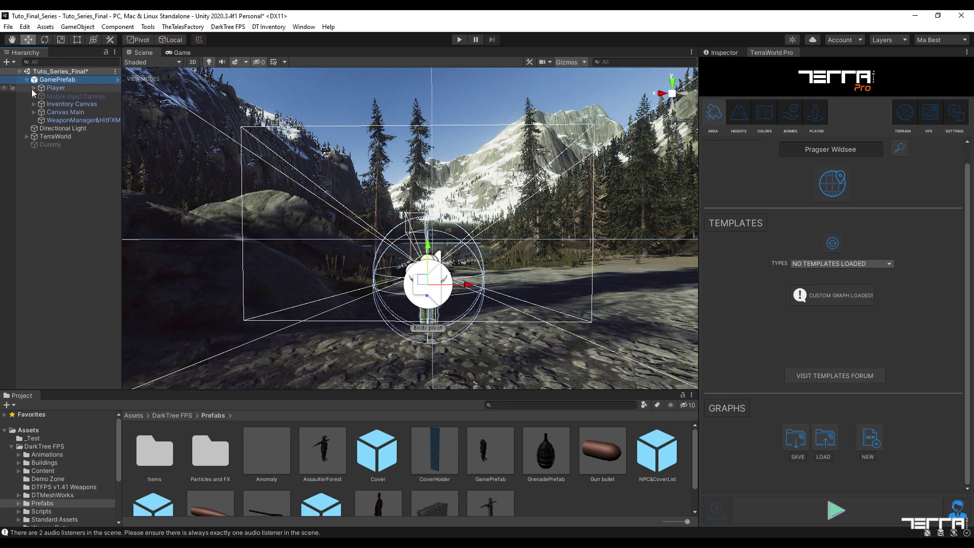
pyautogui.click(34, 87)
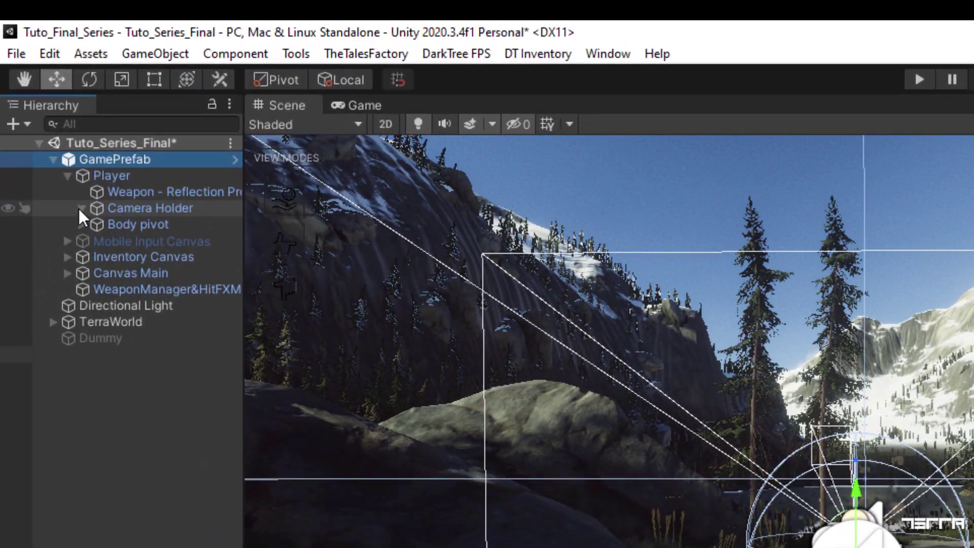
pyautogui.click(77, 200)
pyautogui.click(95, 225)
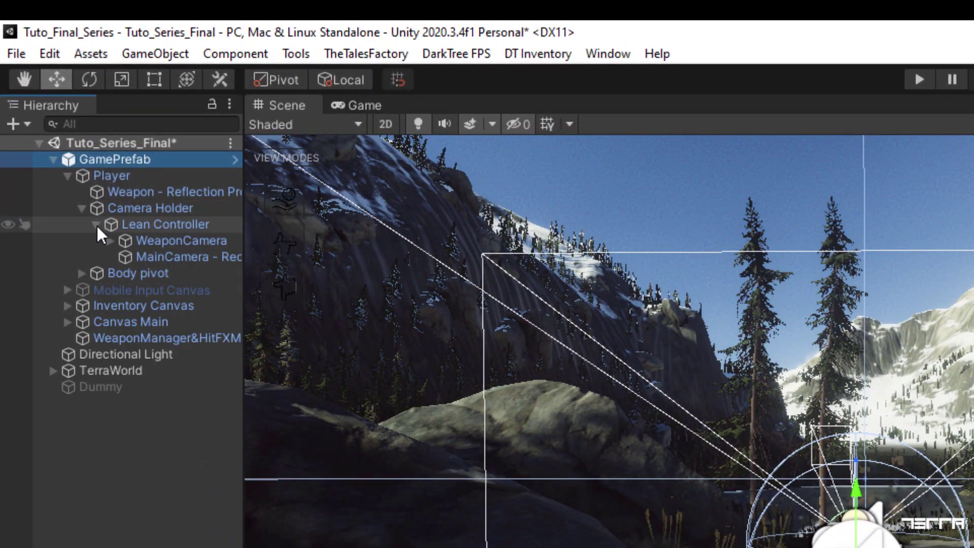
pyautogui.click(168, 257)
pyautogui.press('f')
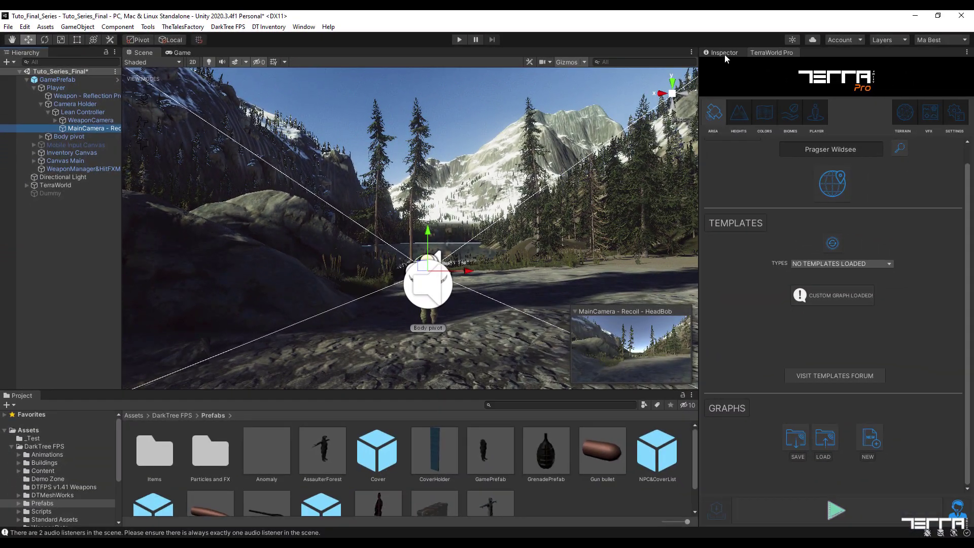
pyautogui.click(724, 54)
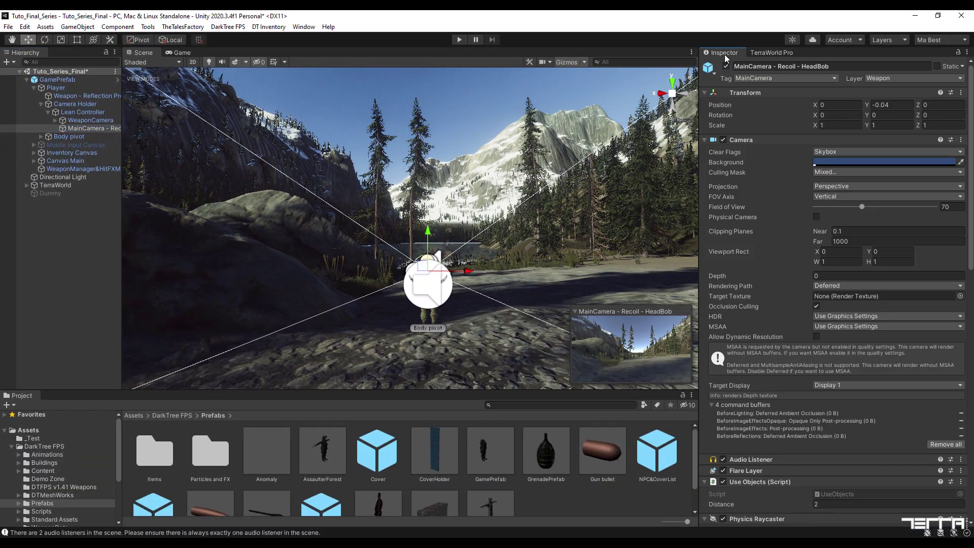
pyautogui.click(835, 78)
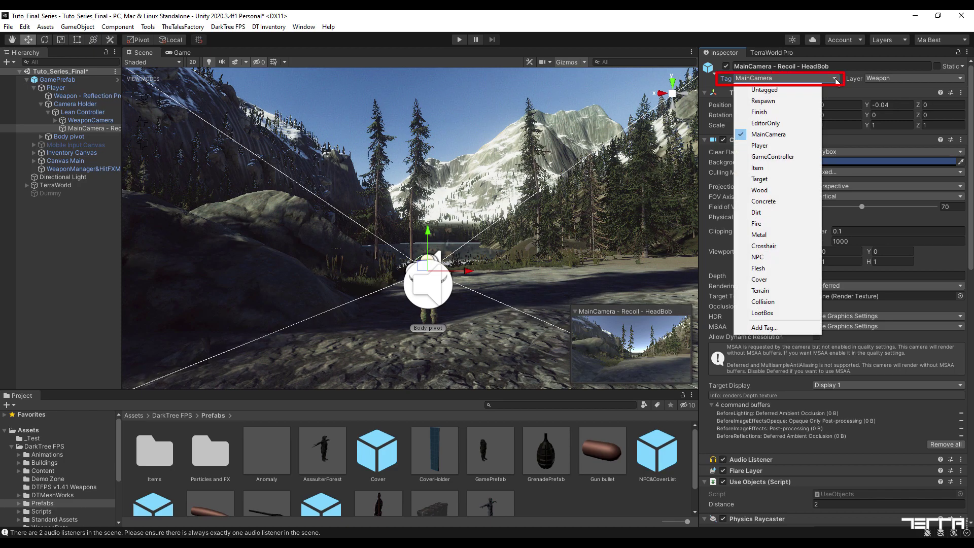
pyautogui.click(788, 134)
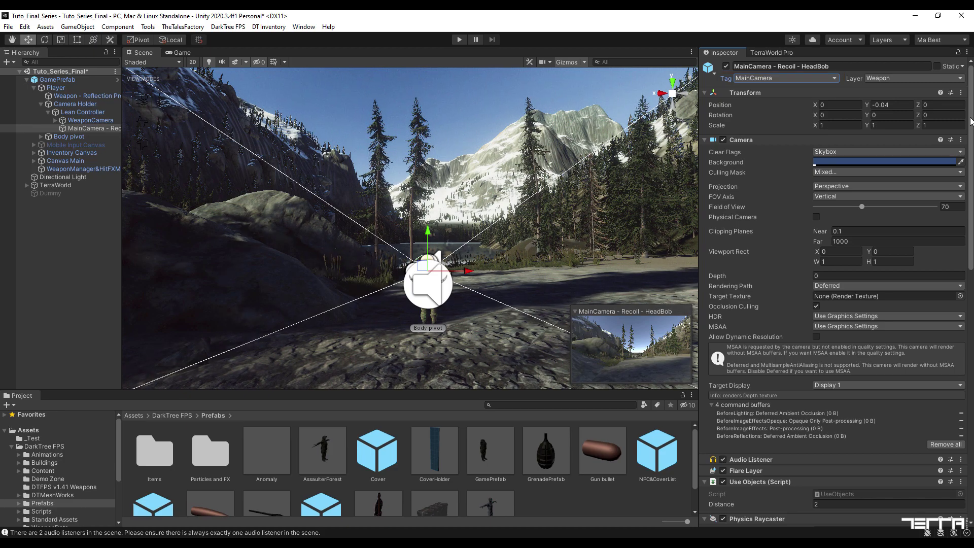
# Remove the Post-process Volume and Post-process Layer components from the player's MainCamera
pyautogui.moveTo(971, 122); pyautogui.dragTo(973, 390)
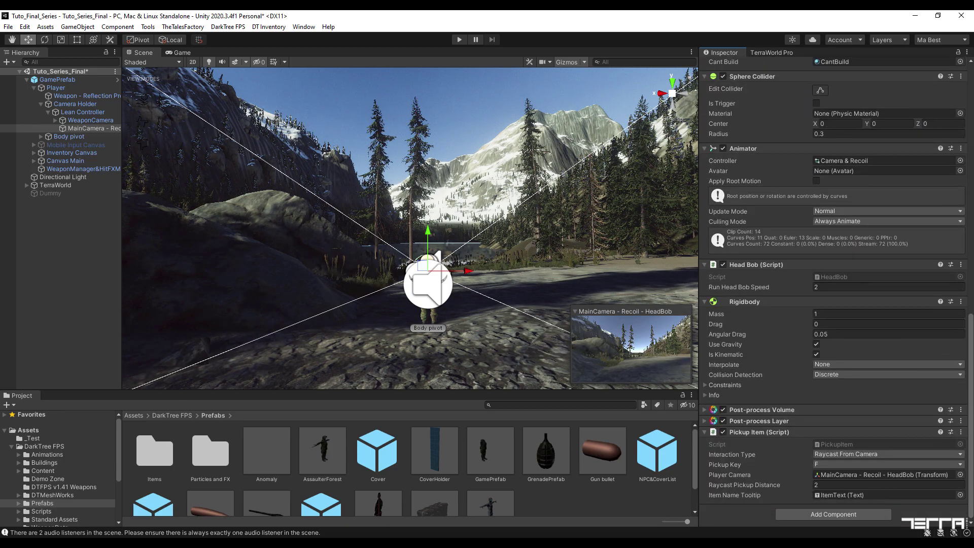
pyautogui.click(961, 410)
pyautogui.click(887, 310)
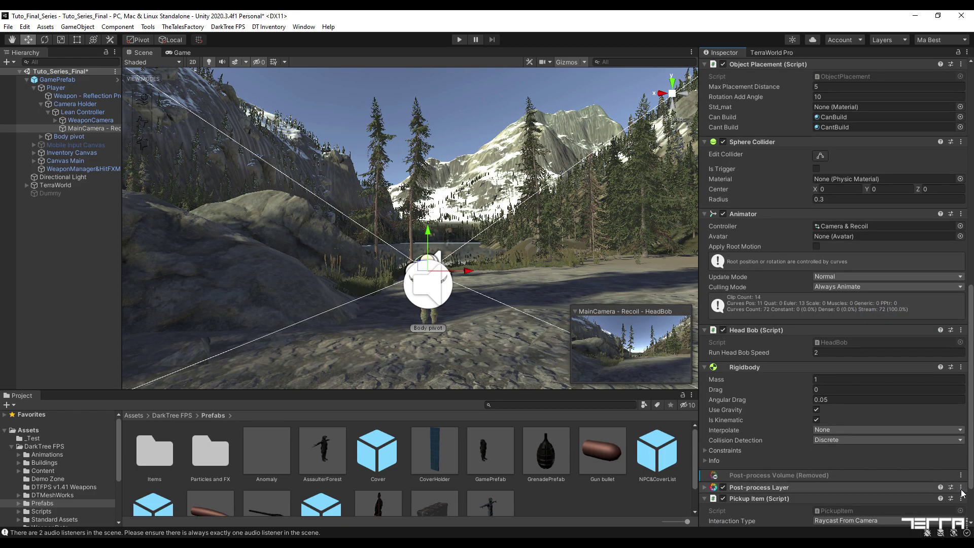
pyautogui.click(962, 488)
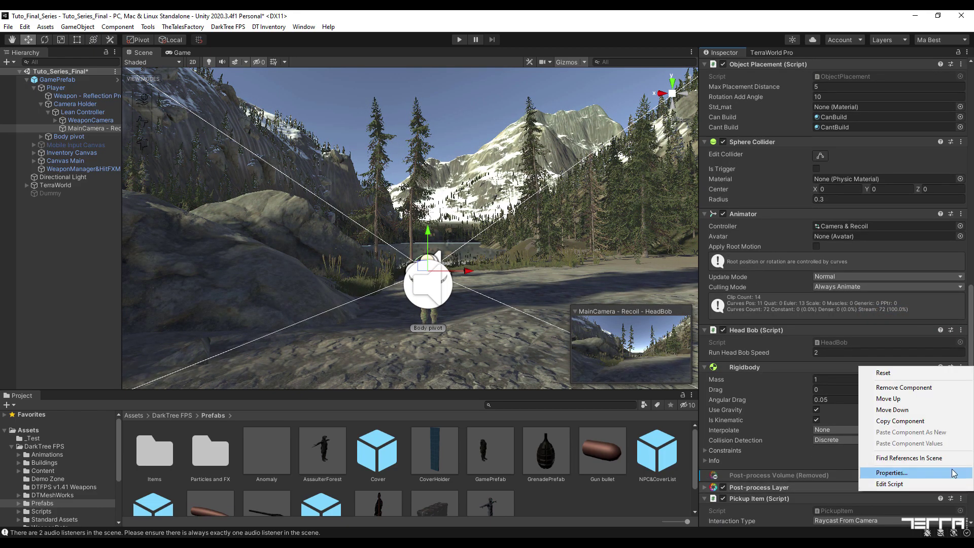
pyautogui.click(908, 388)
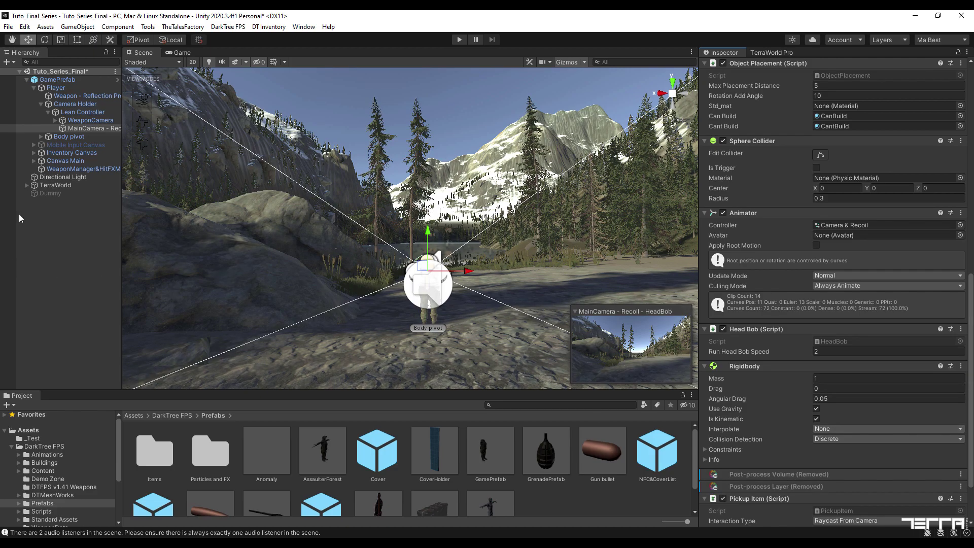
# Turn on VFX in the TerraWorld settings and check which effect components the player's MainCamera carries
pyautogui.click(772, 53)
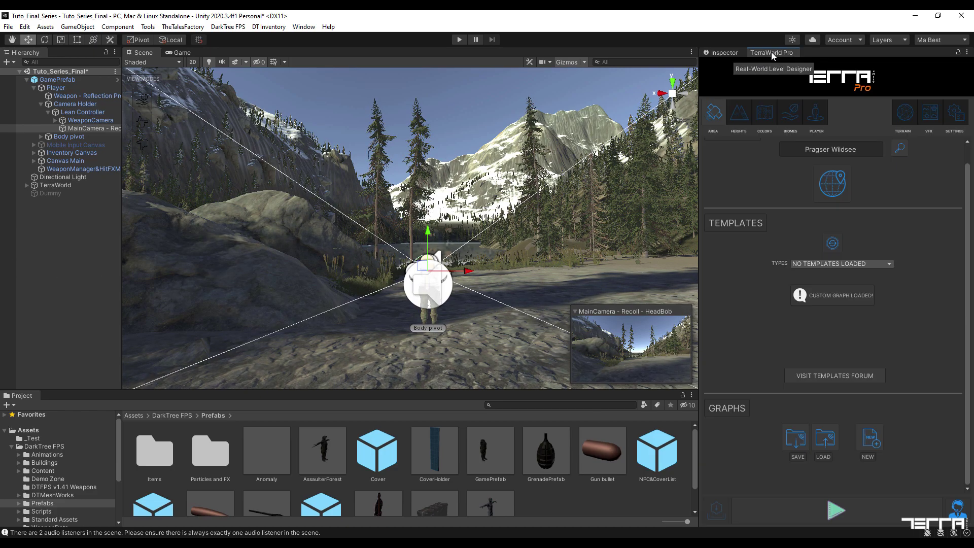
pyautogui.click(929, 113)
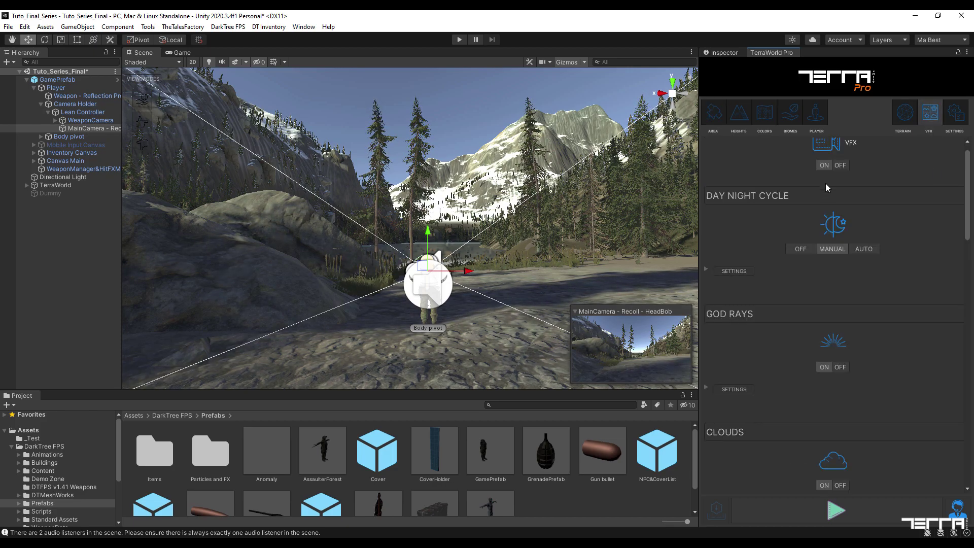
pyautogui.click(824, 166)
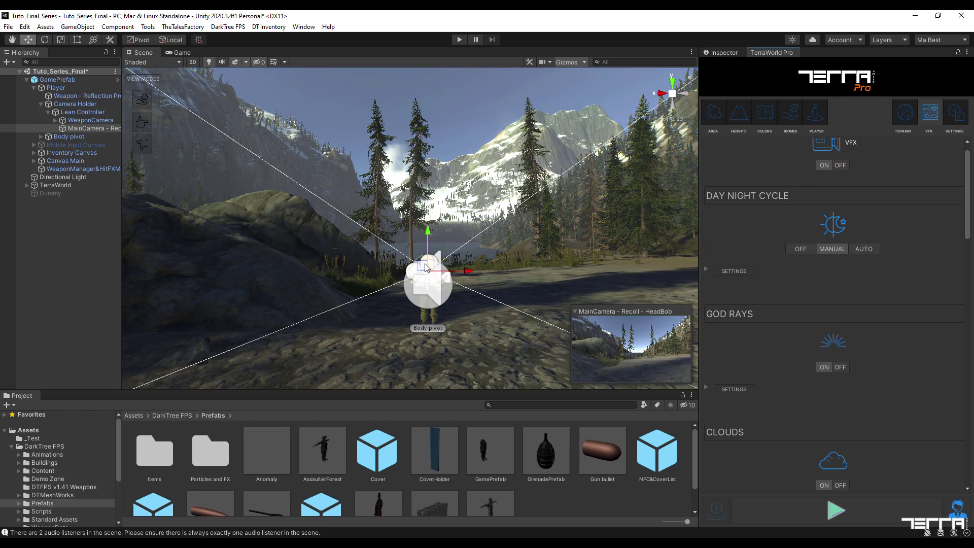
pyautogui.click(729, 51)
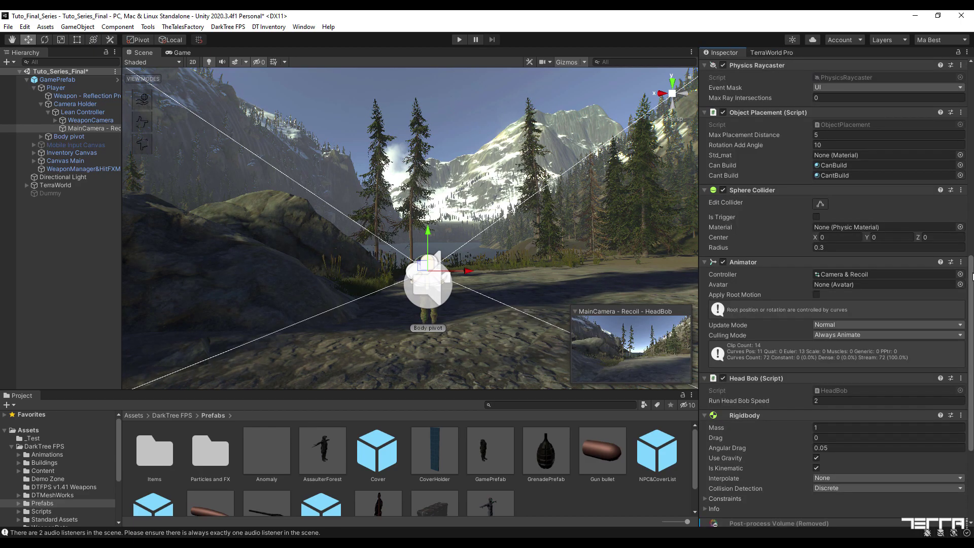
pyautogui.moveTo(972, 283); pyautogui.dragTo(972, 352)
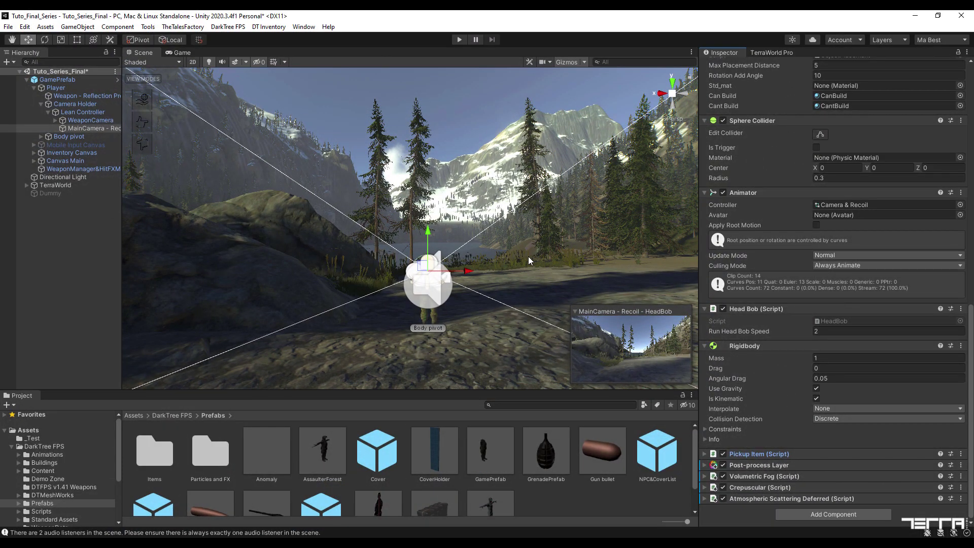
# Play-test the scene with the TerraWorld effects on the player's camera, and stop the game
pyautogui.hotkey('ctrl', 'p')
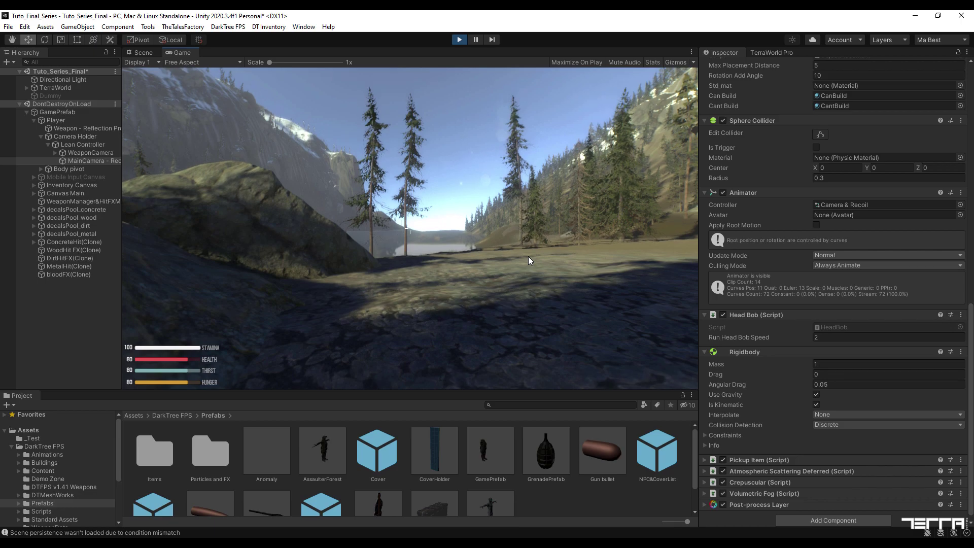
pyautogui.click(528, 257)
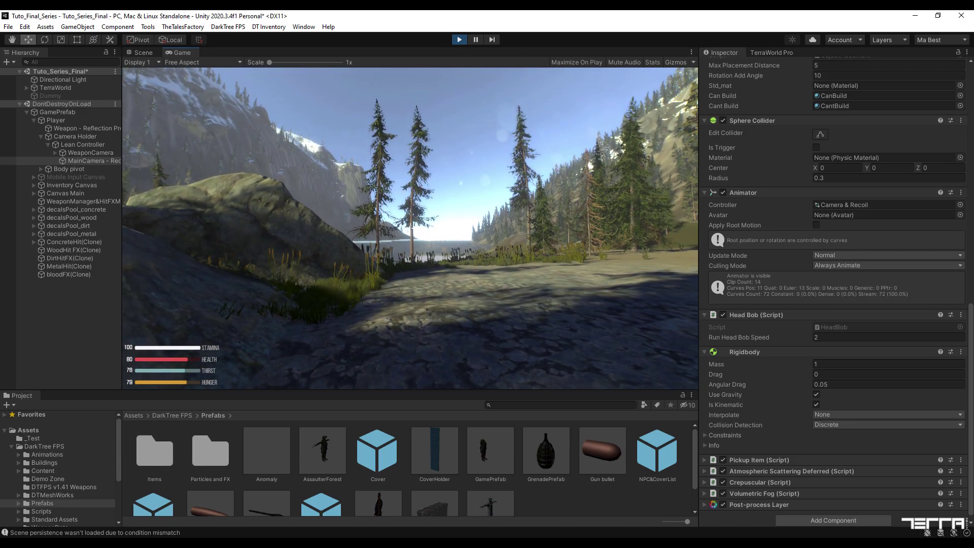
pyautogui.hotkey('ctrl', 'p')
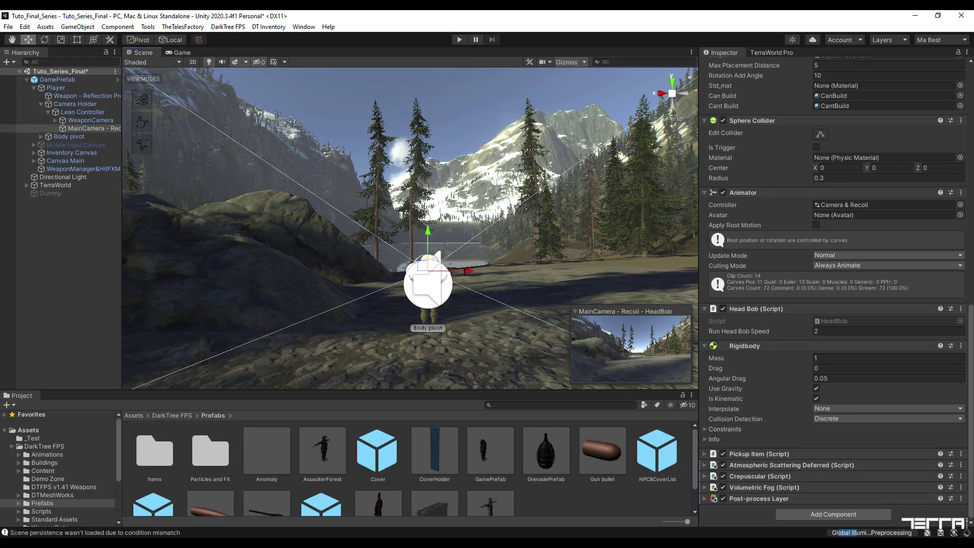
# Set the far clipping plane of the player's MainCamera - Recoil - HeadBob to 20000
pyautogui.click(76, 128)
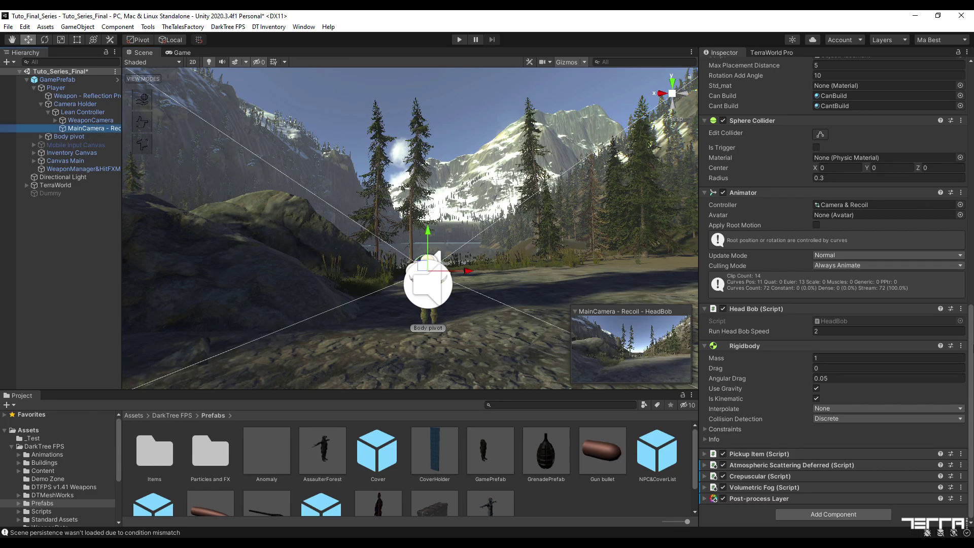
pyautogui.moveTo(972, 311); pyautogui.dragTo(971, 109)
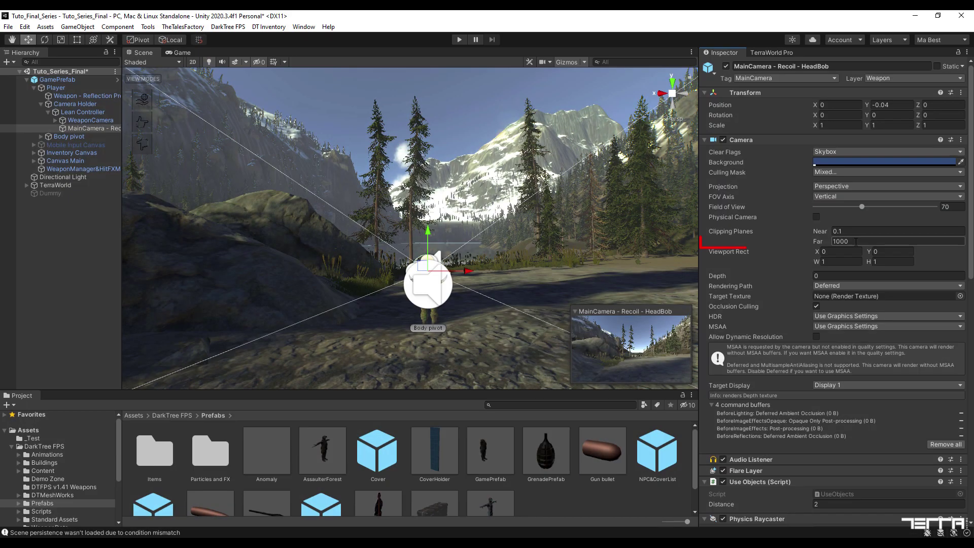
pyautogui.click(853, 242)
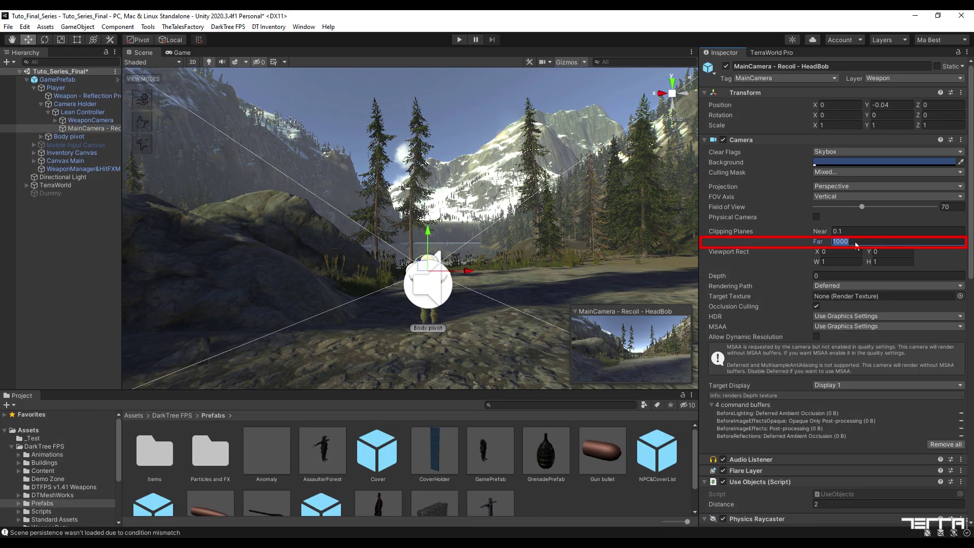
pyautogui.write('20000')
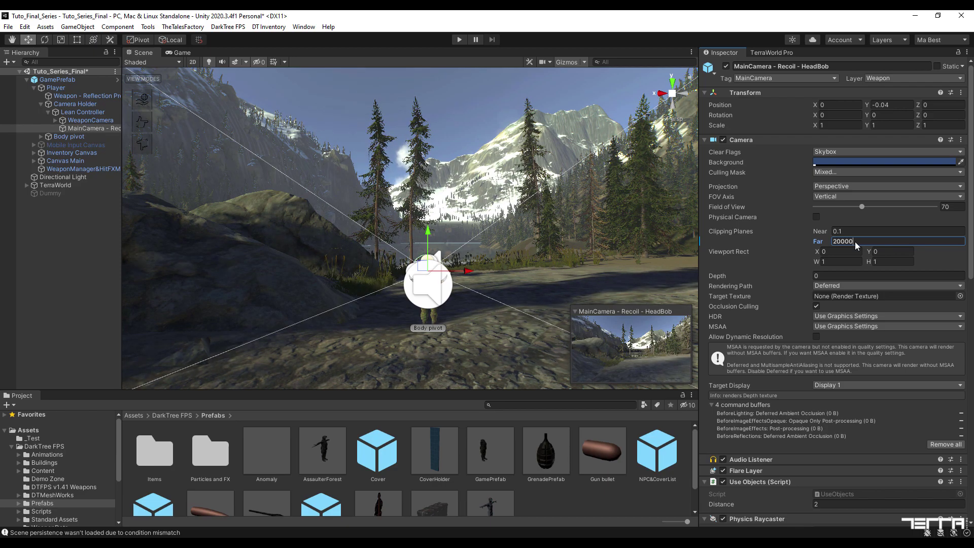
# Play-test the scene and look around the landscape with the camera's extended view distance
pyautogui.hotkey('ctrl', 'p')
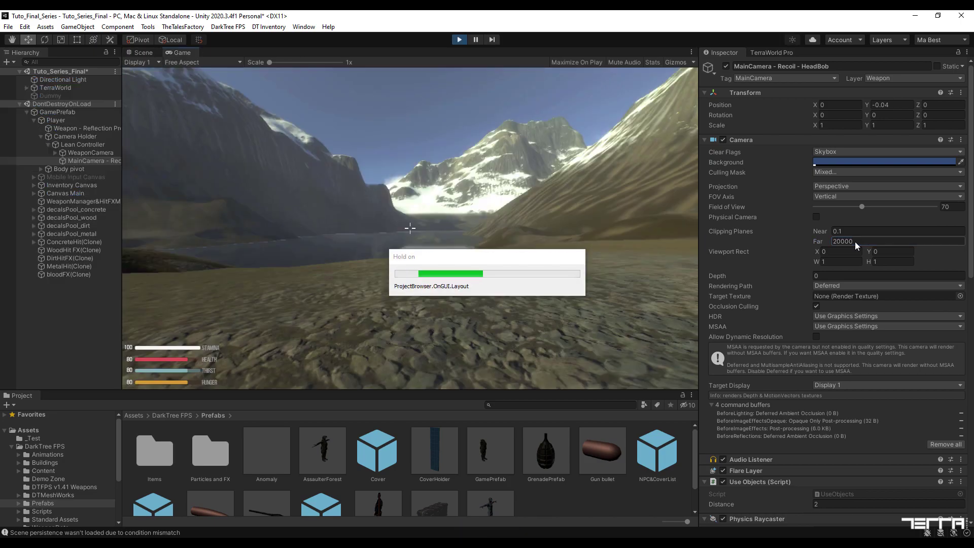
pyautogui.click(685, 215)
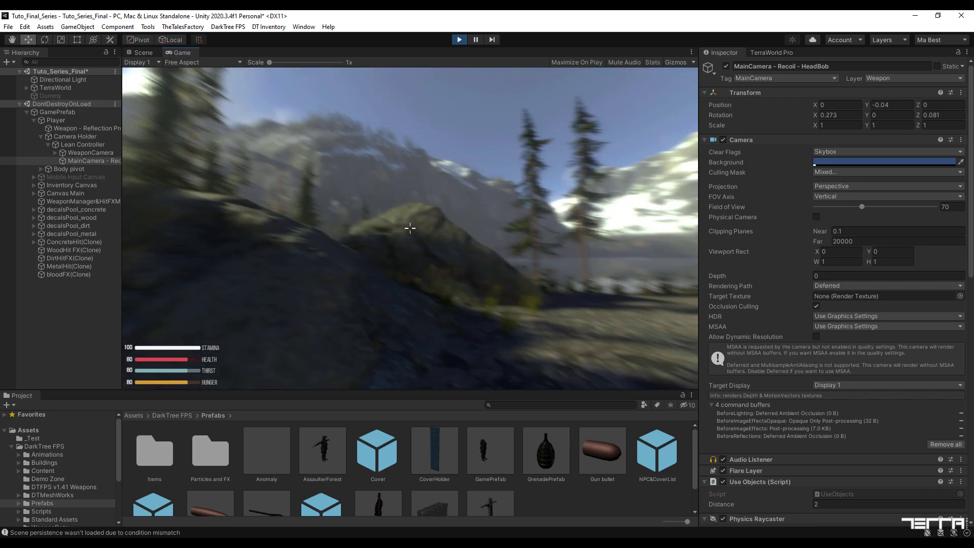